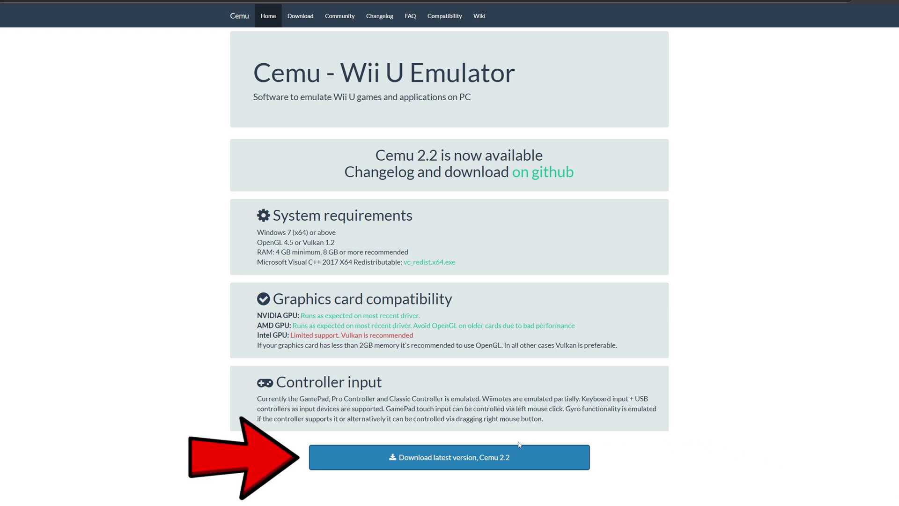
Step: Download the Windows build of Cemu 2.5, cemu-2.5-windows-x64.zip, from the emulator's GitHub releases
click(484, 458)
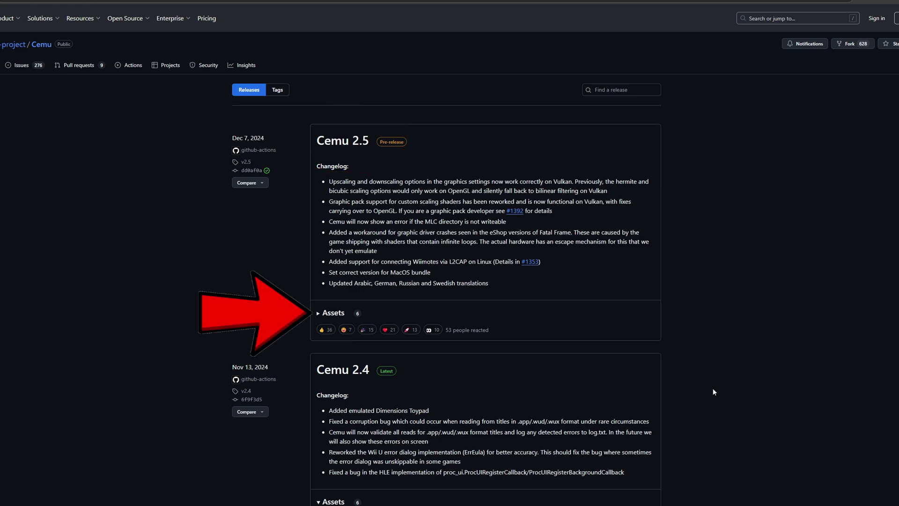
click(334, 313)
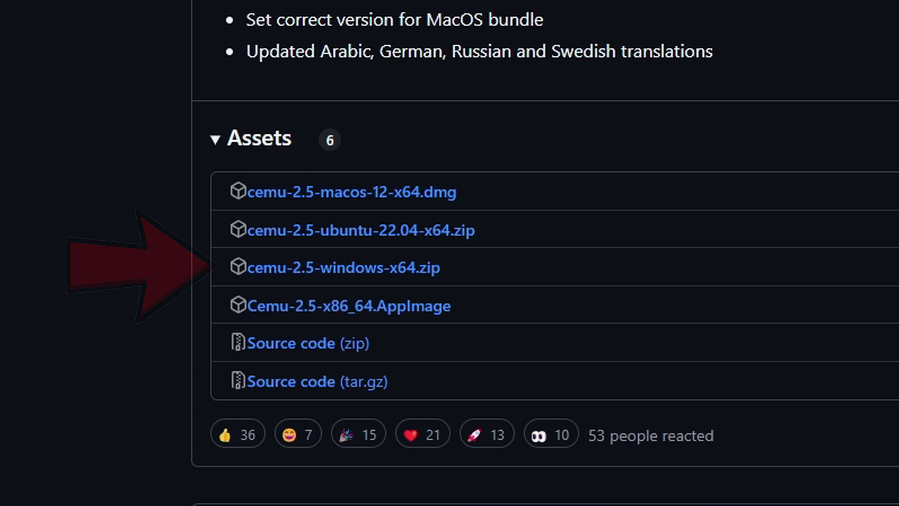
click(343, 268)
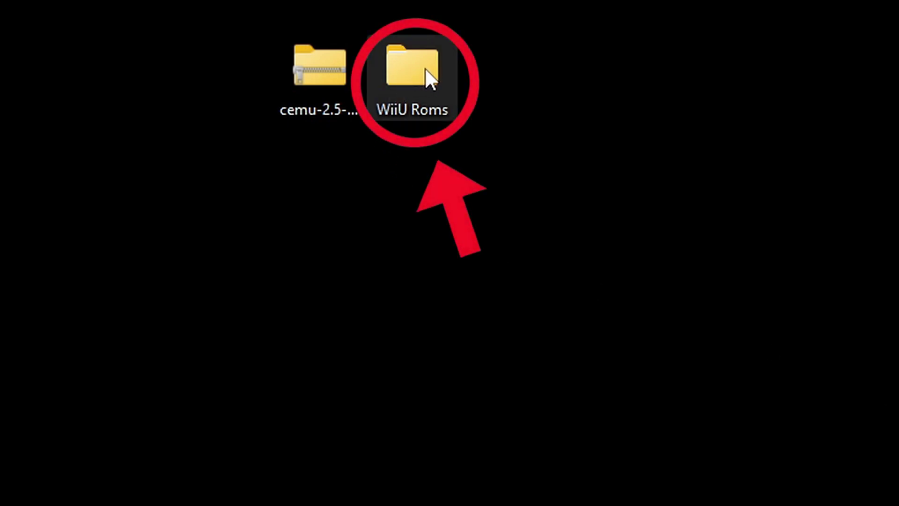
Step: Check the WiiU Roms folder and extract the cemu-2.5 zip archive into its own cemu-2.5-windows-x64 folder on the desktop
double_click(428, 70)
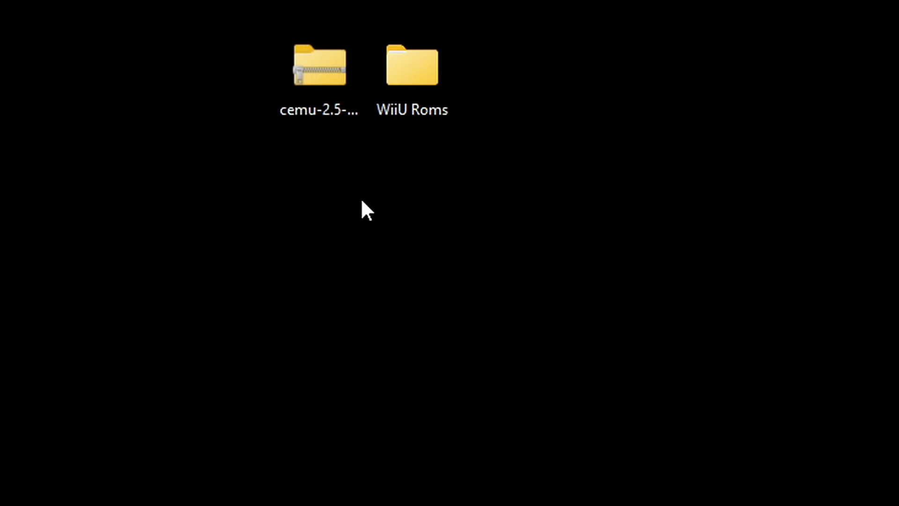
right_click(326, 72)
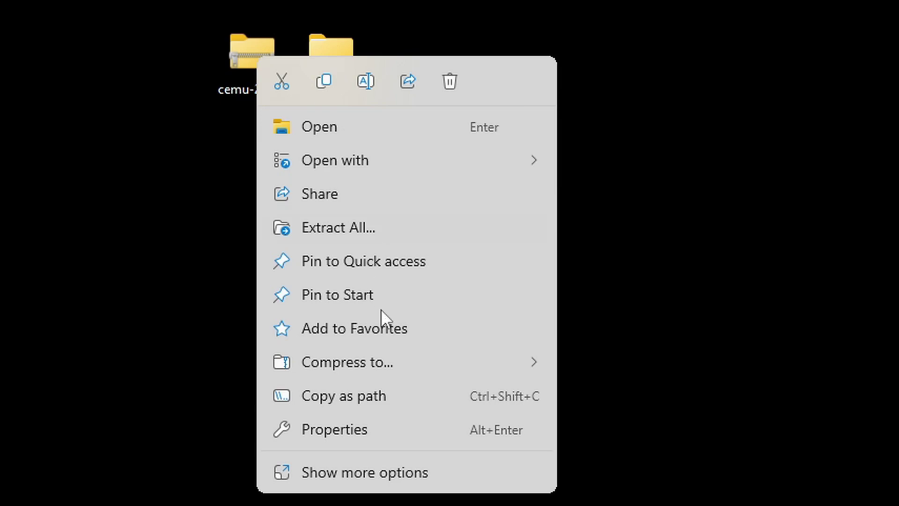
click(373, 471)
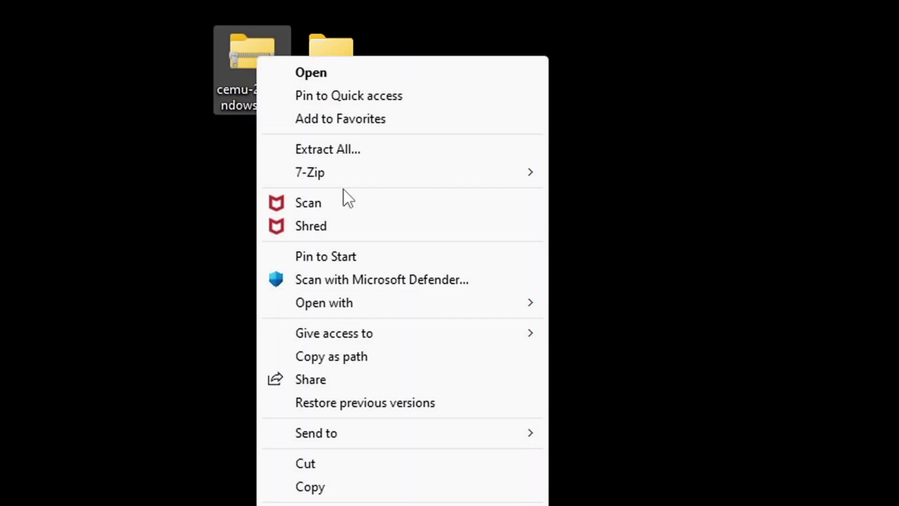
mouse_move(341, 181)
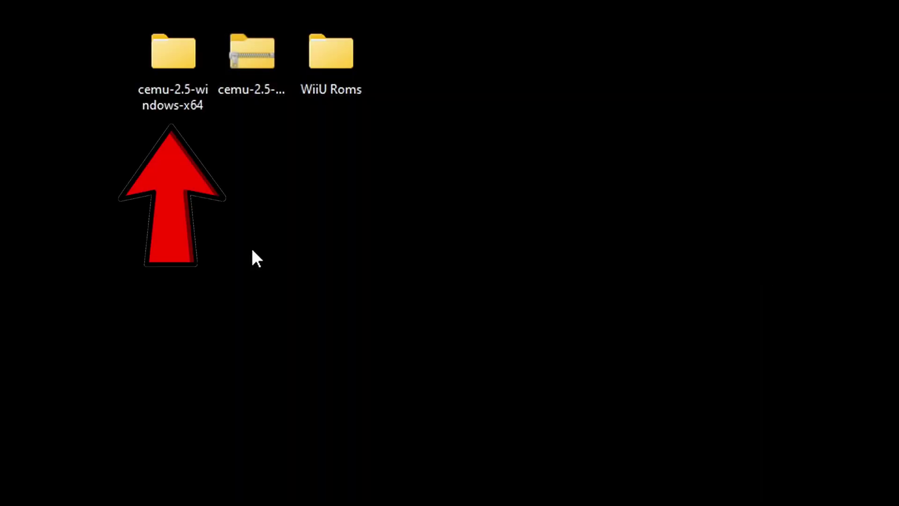
right_click(257, 64)
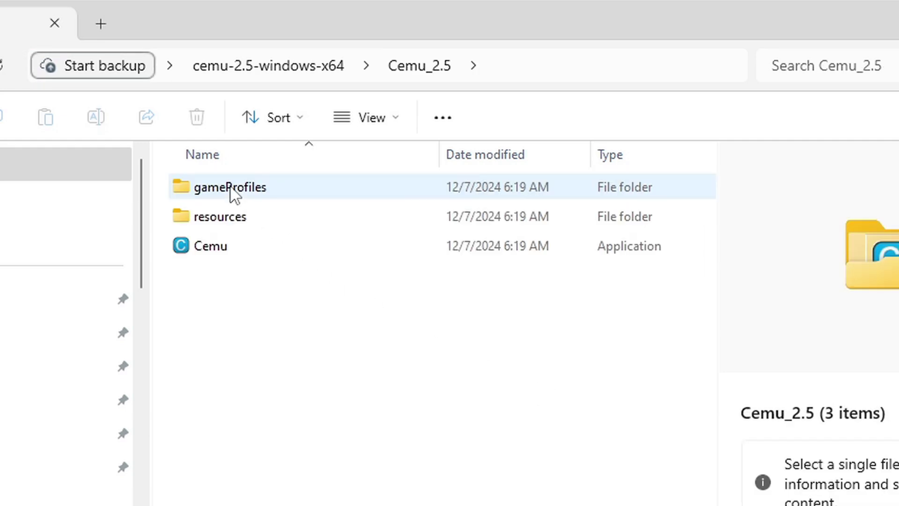
Step: Launch Cemu from the extracted Cemu_2.5 folder and set its game path to the WiiU Roms folder on the desktop
double_click(260, 249)
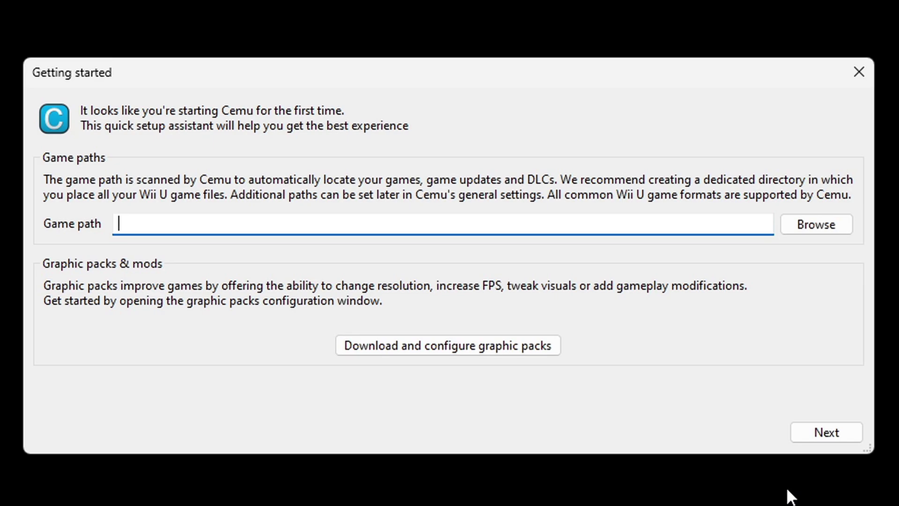
click(829, 228)
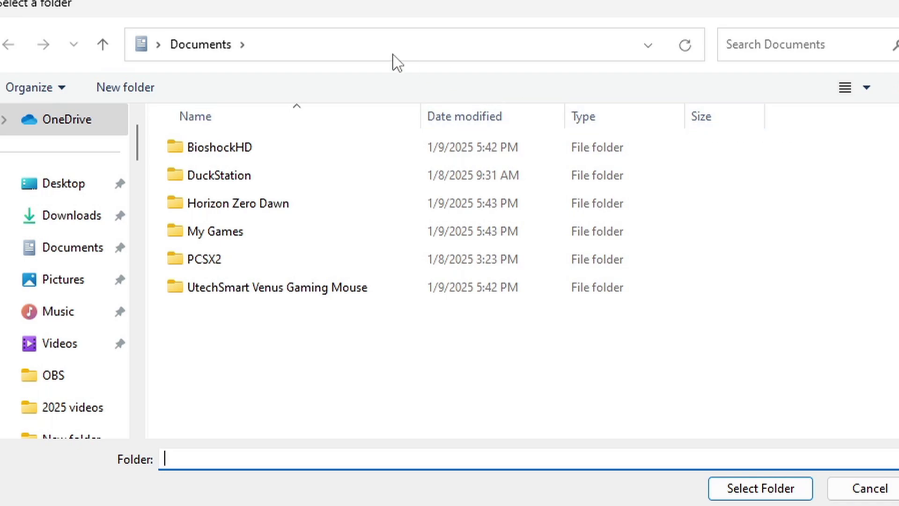
click(66, 188)
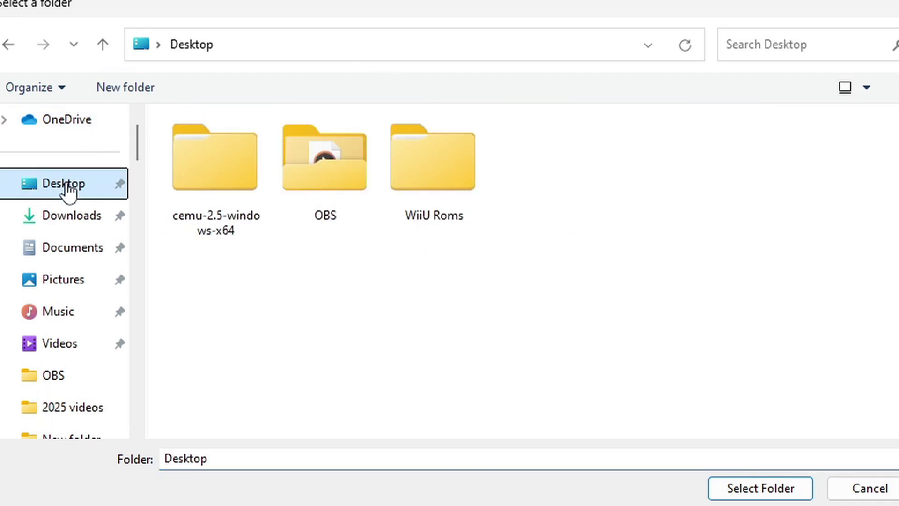
double_click(451, 161)
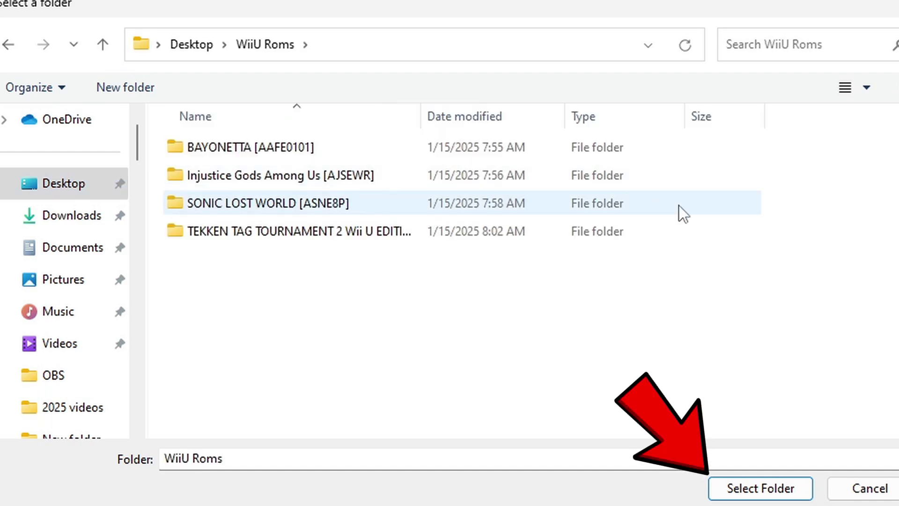
click(773, 493)
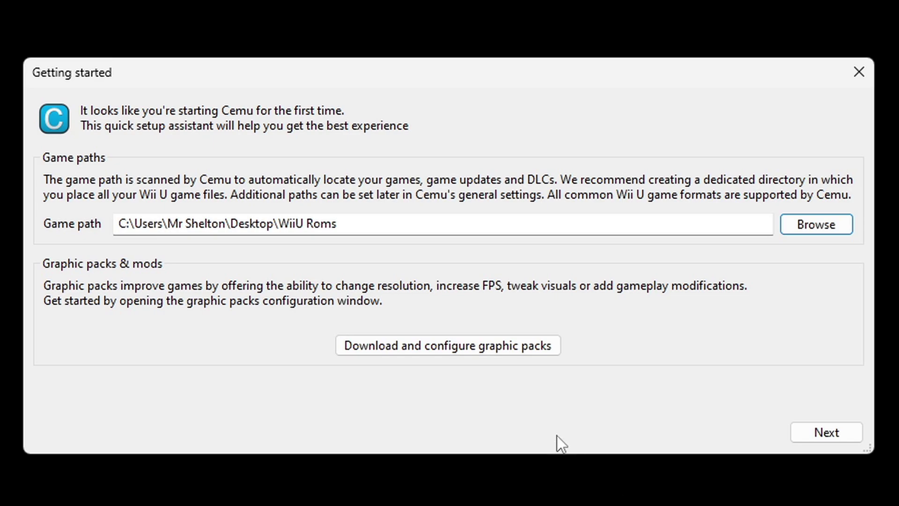
Step: Download the latest community graphic packs for Cemu and return to the setup assistant
click(462, 347)
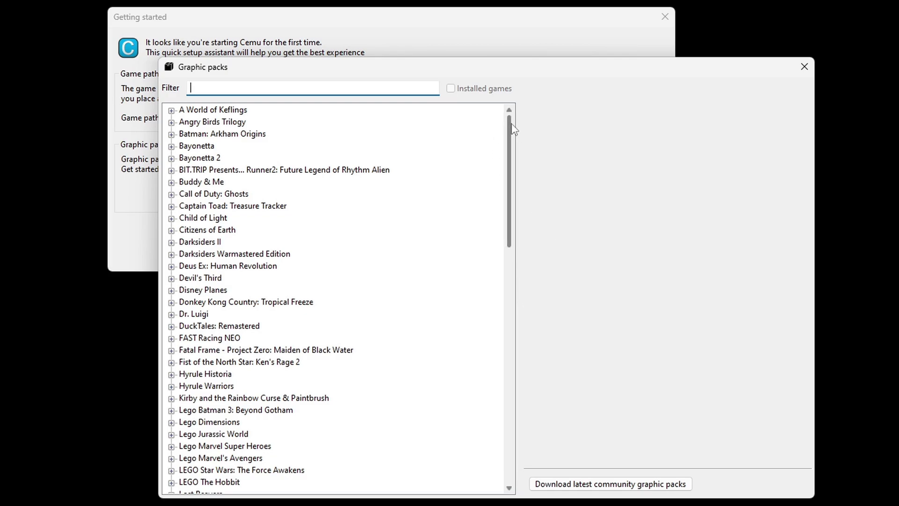
drag(512, 124, 558, 117)
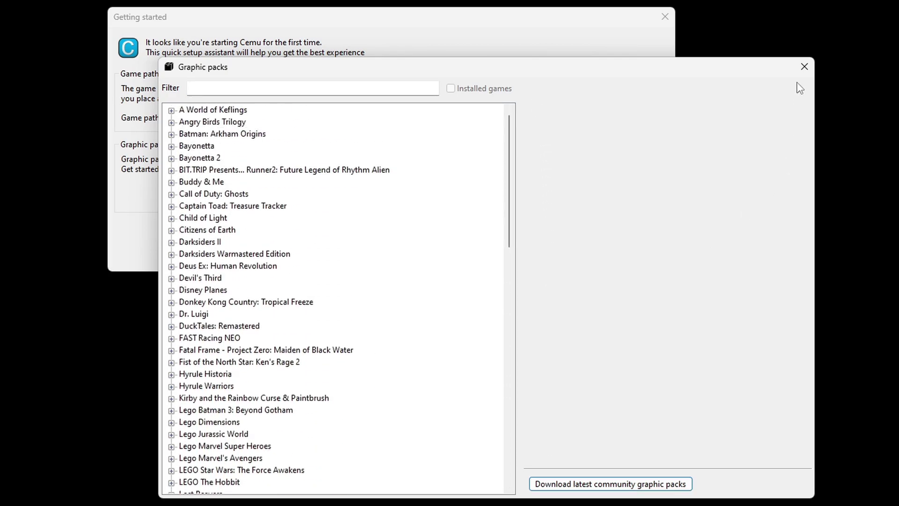
click(805, 67)
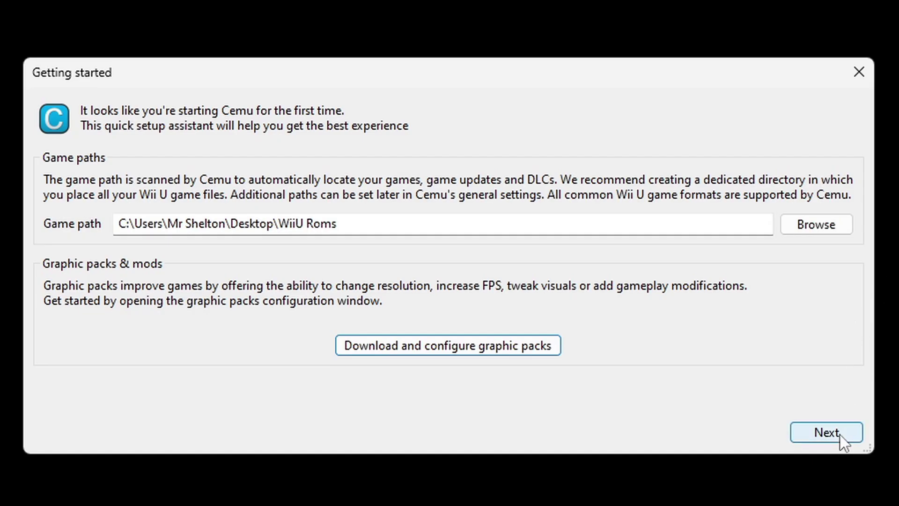
Step: Start an input profile named p1 for Controller 1 with Wii U GamePad as the emulated controller
click(652, 259)
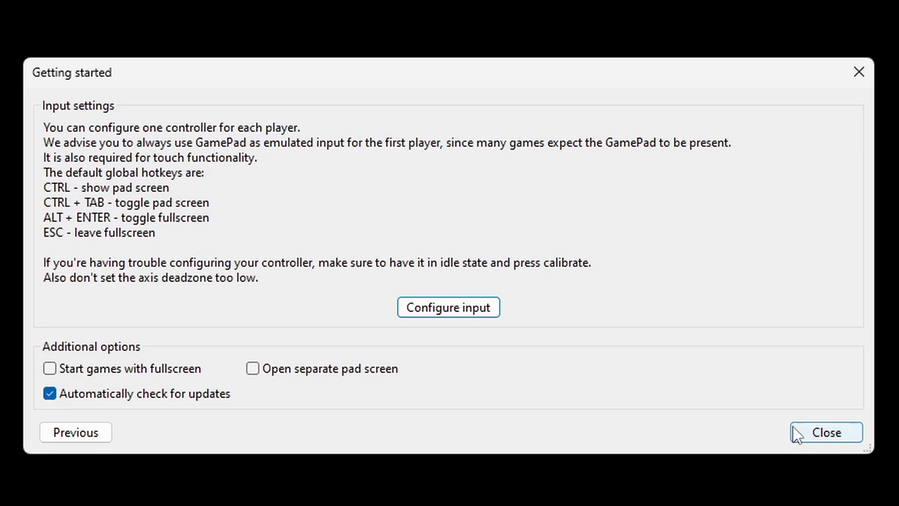
click(456, 311)
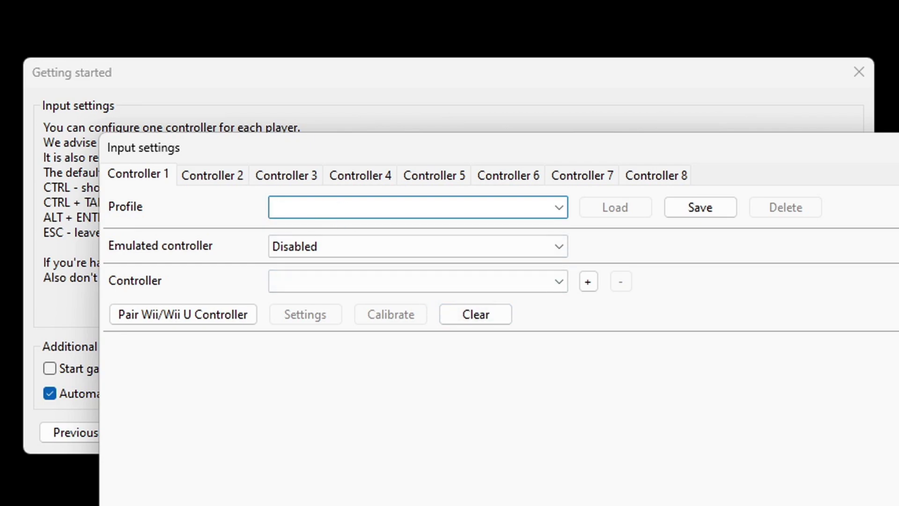
text(p1)
key(Tab)
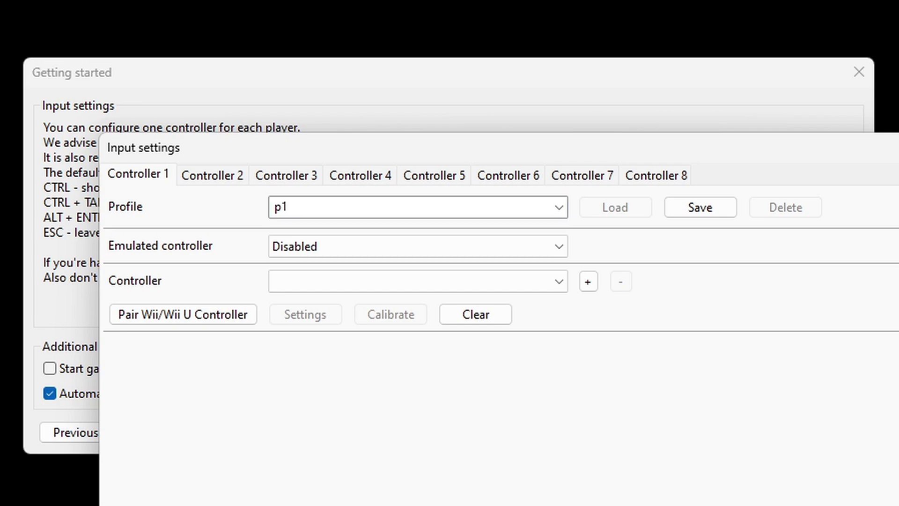
click(558, 246)
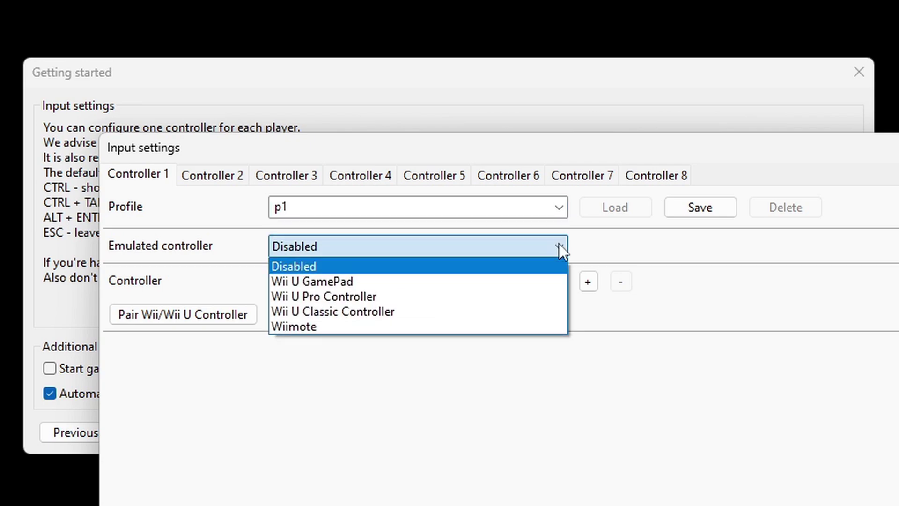
click(504, 282)
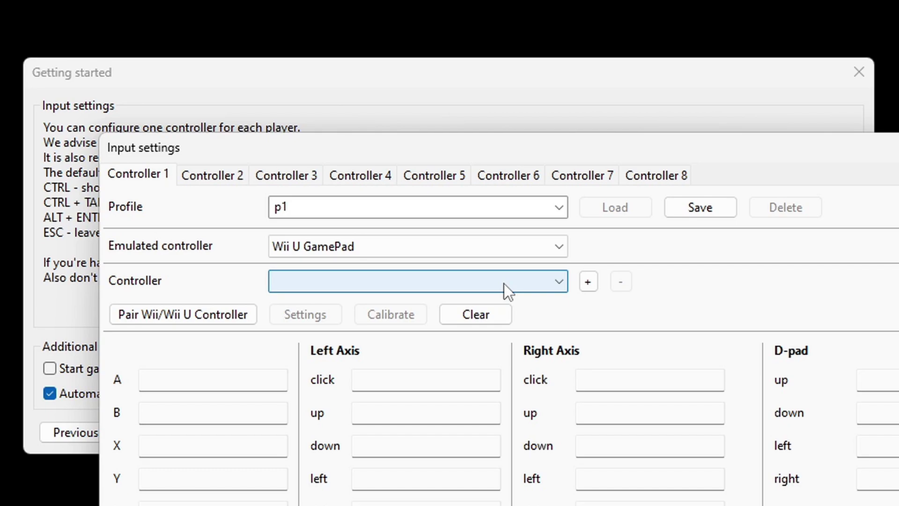
Step: Add the physical device Controller 1 to the p1 profile using the XInput API
click(560, 282)
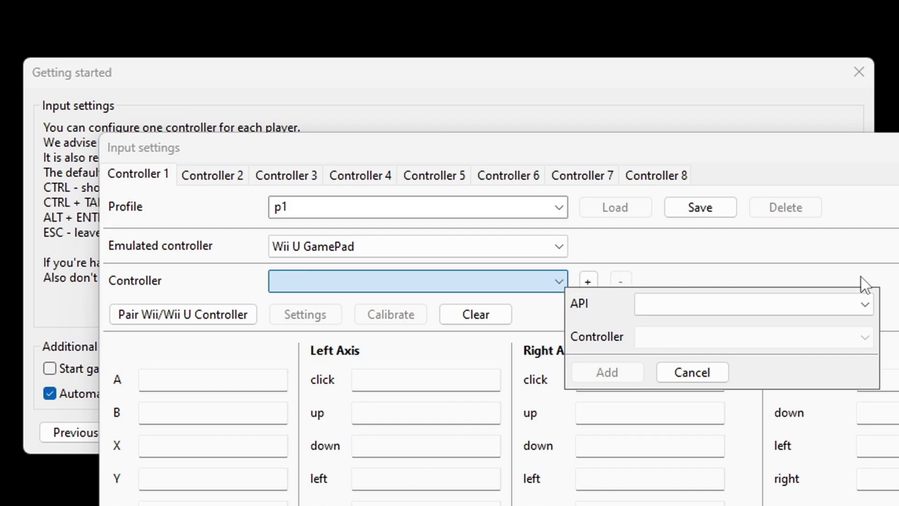
click(865, 303)
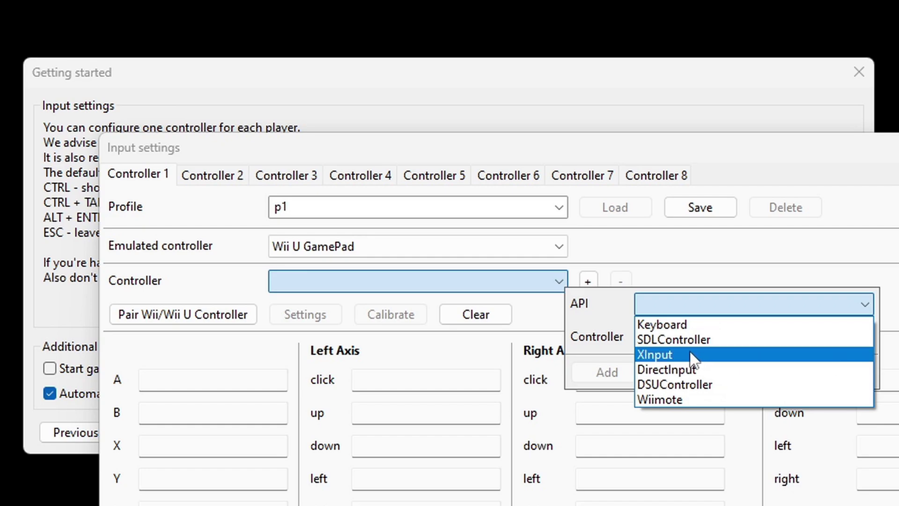
click(677, 354)
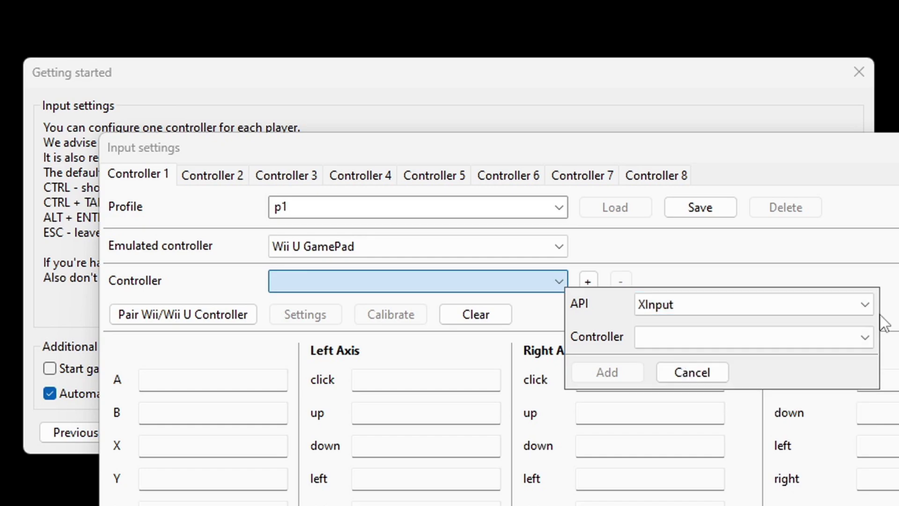
click(868, 336)
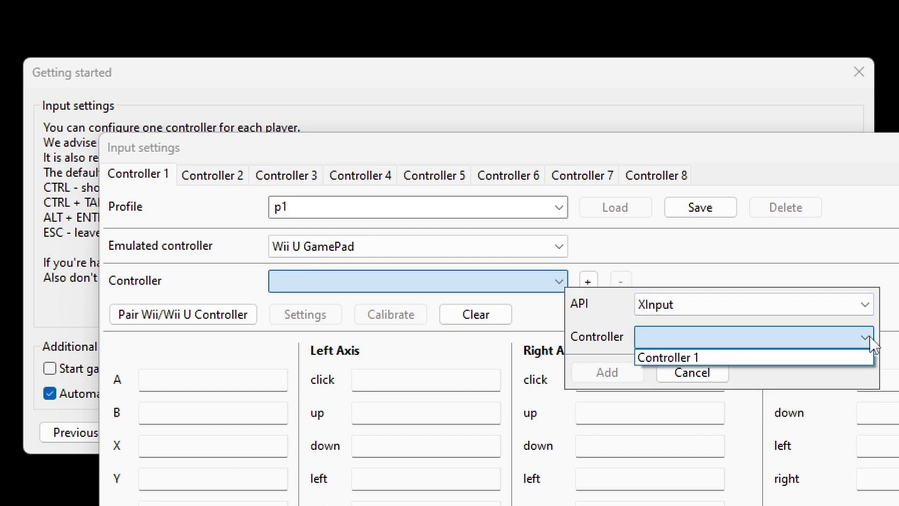
click(703, 356)
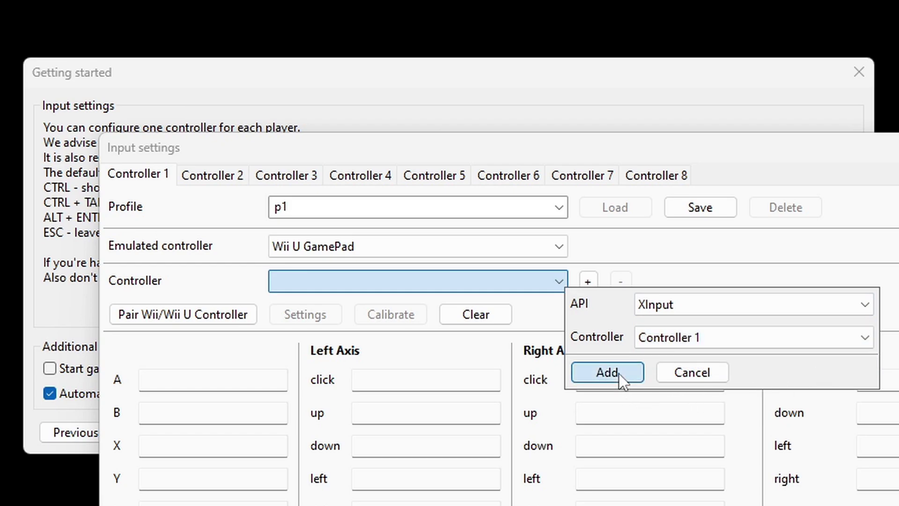
click(619, 374)
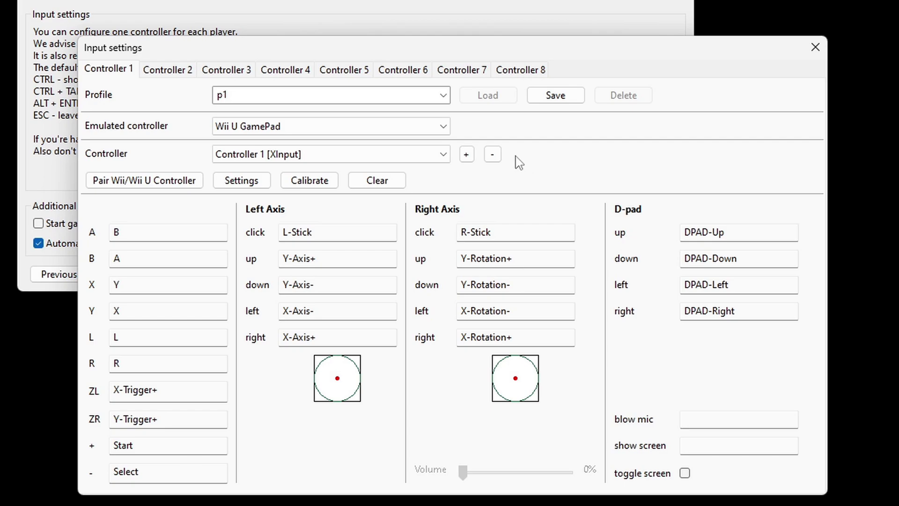
Step: Step through the A, B and X button mappings, save the p1 profile and leave the input settings
click(131, 233)
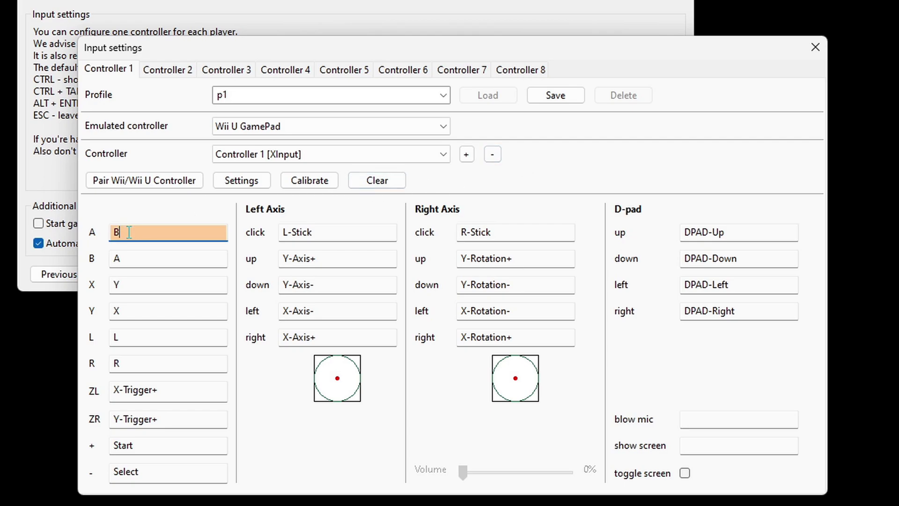
key(Tab)
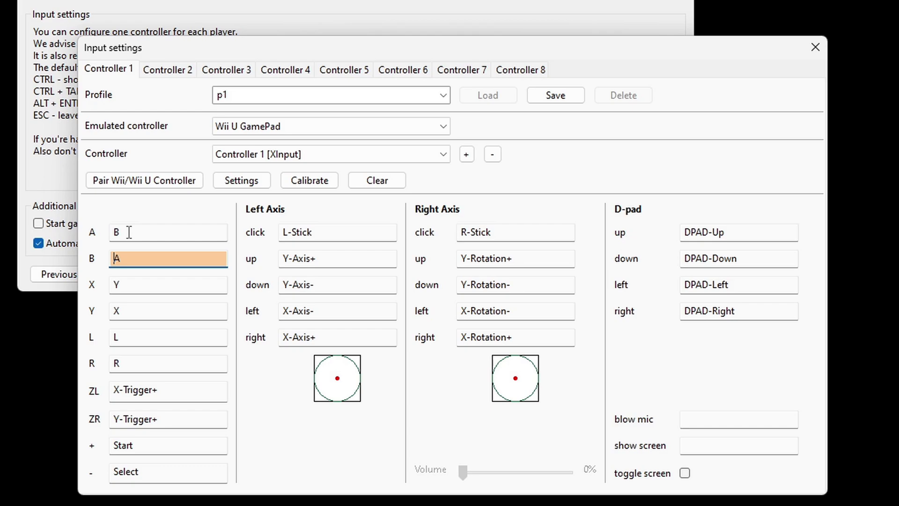
key(Tab)
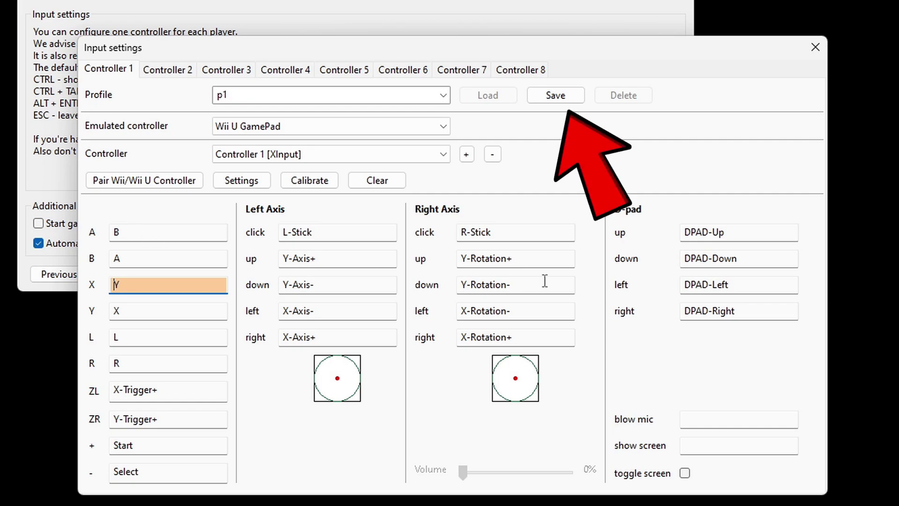
click(569, 98)
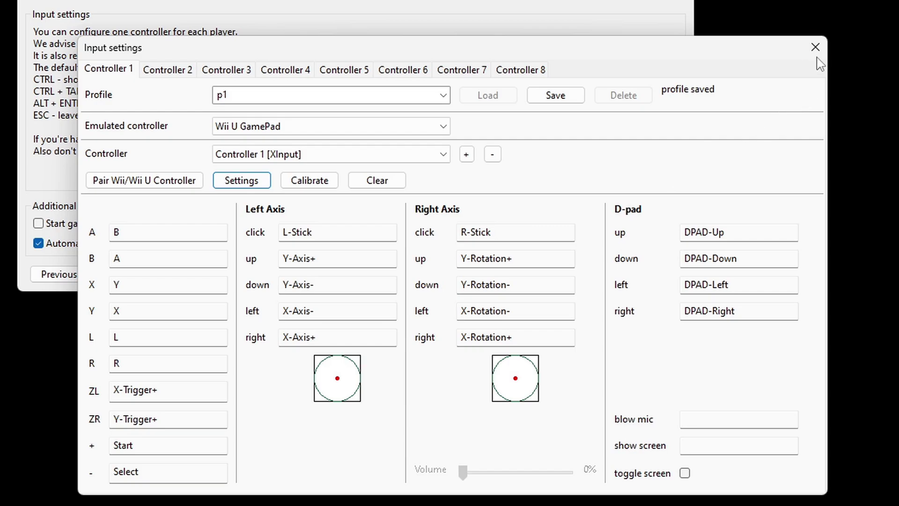
click(816, 47)
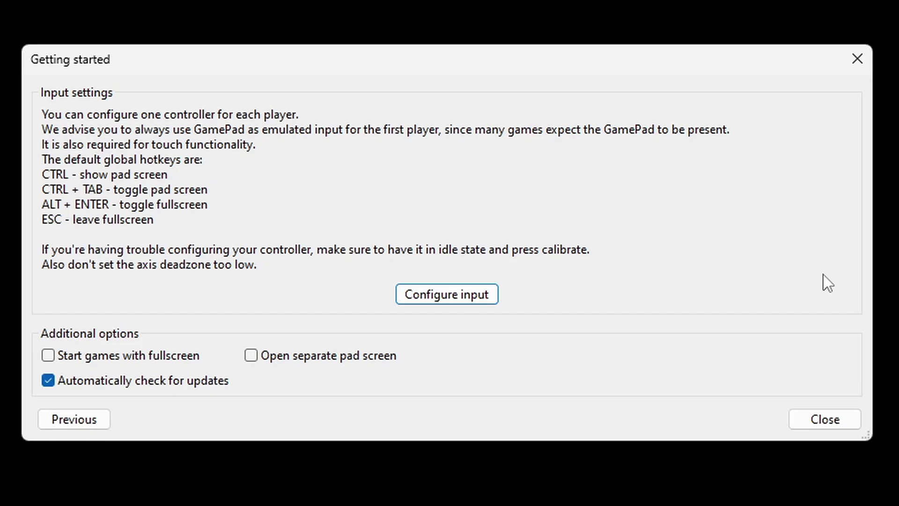
Step: Enable starting games in fullscreen and finish the first-time setup assistant
click(49, 359)
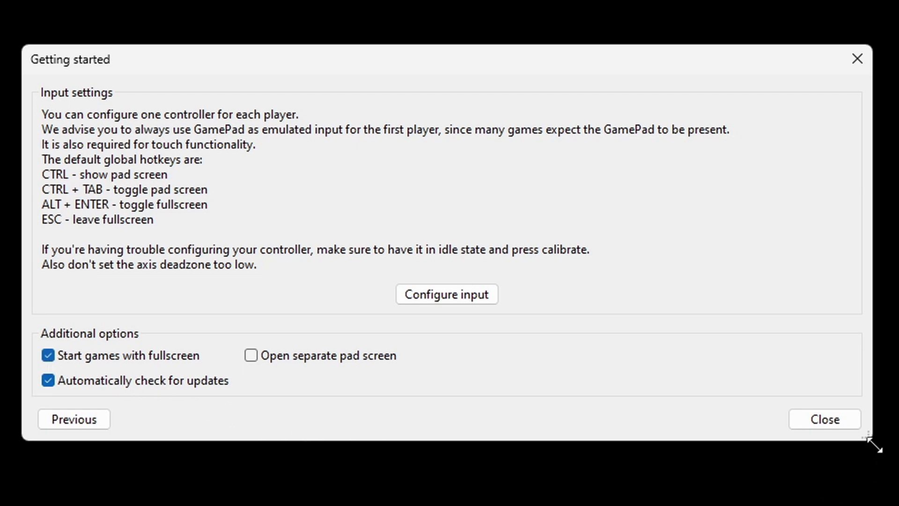
click(838, 418)
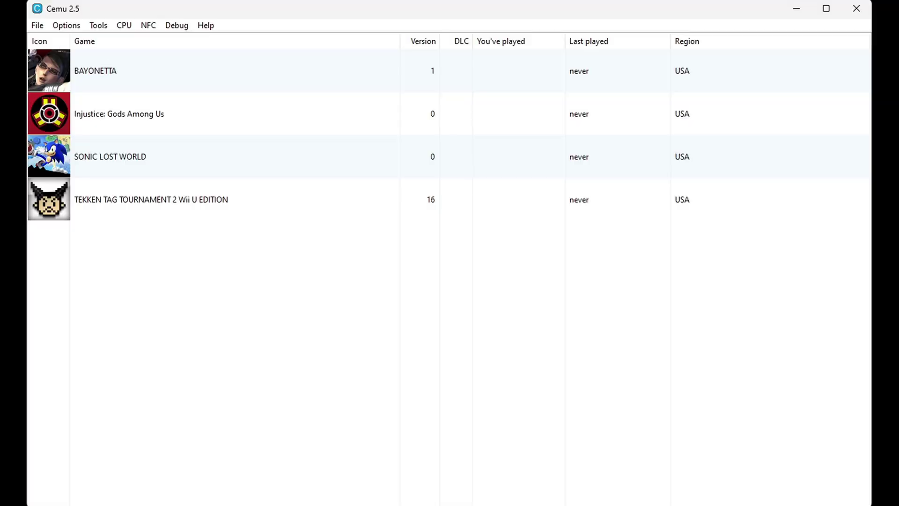
Step: Set VSync to Double buffering in the general graphics settings, check the overlay options and close the settings
click(68, 25)
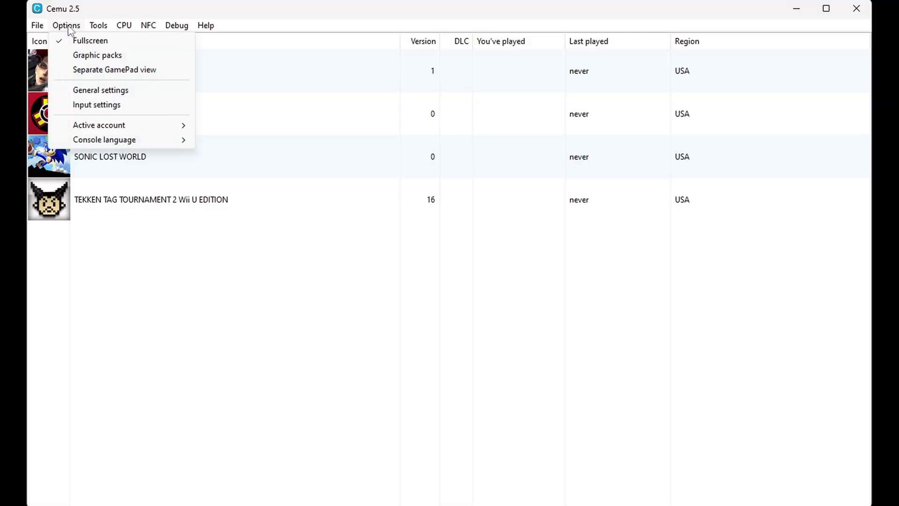
click(70, 92)
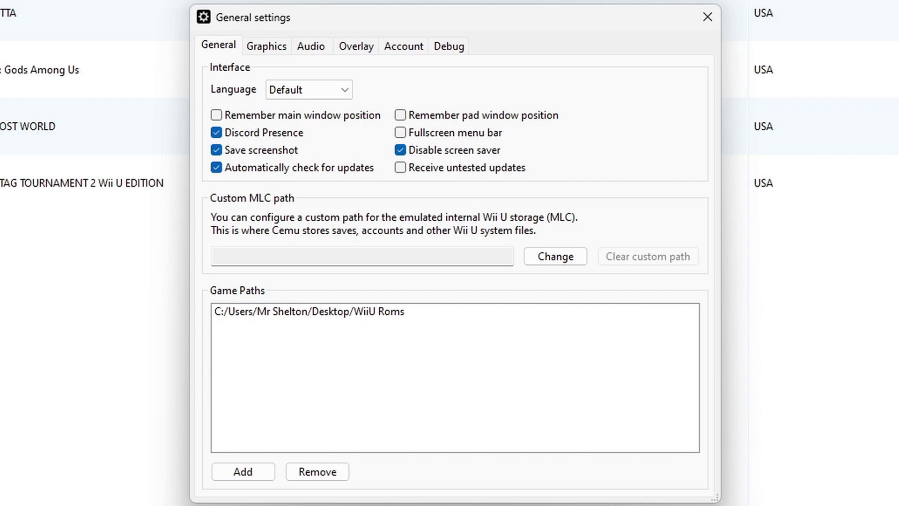
click(282, 54)
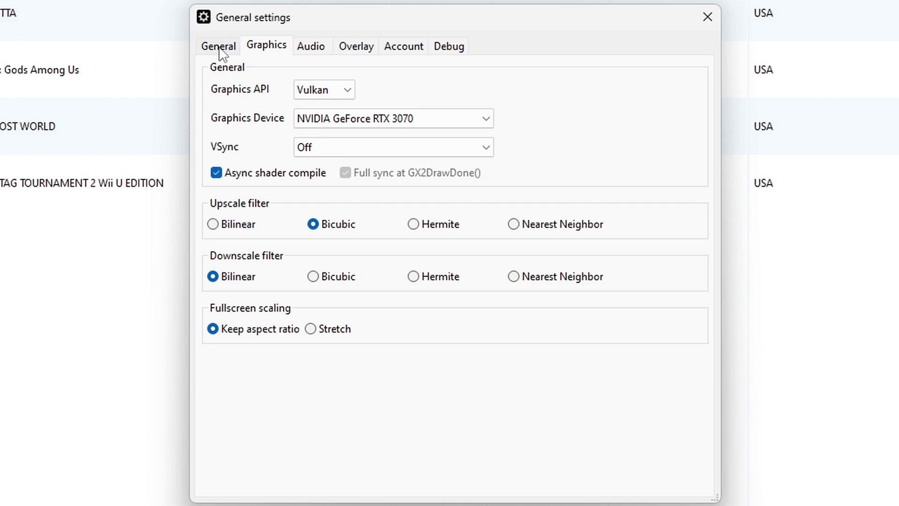
click(446, 145)
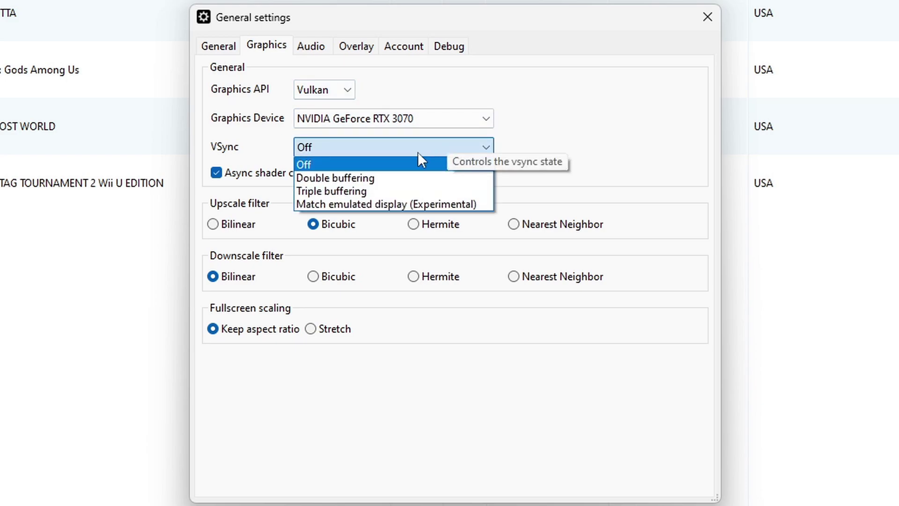
click(397, 180)
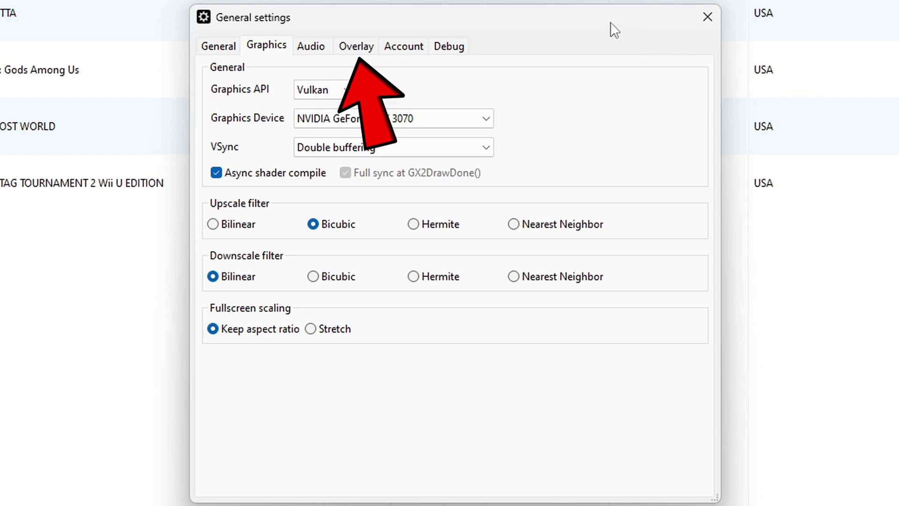
click(358, 49)
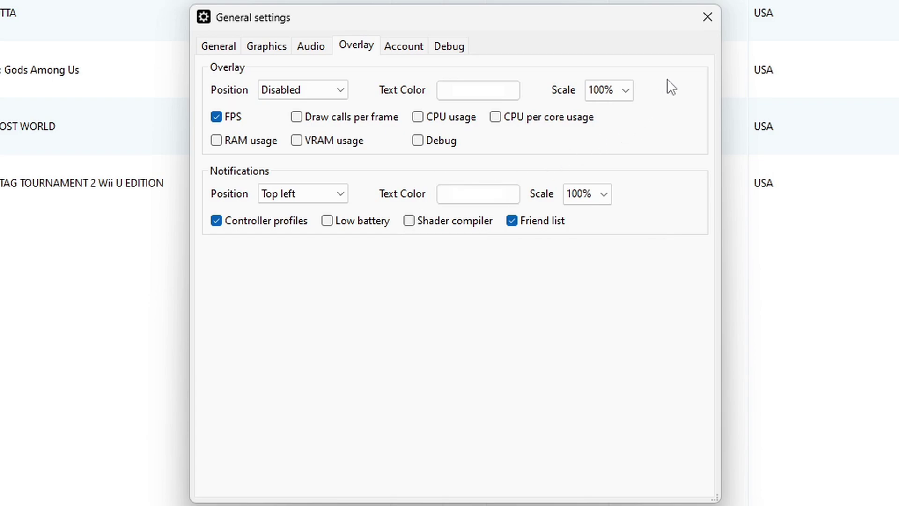
click(708, 17)
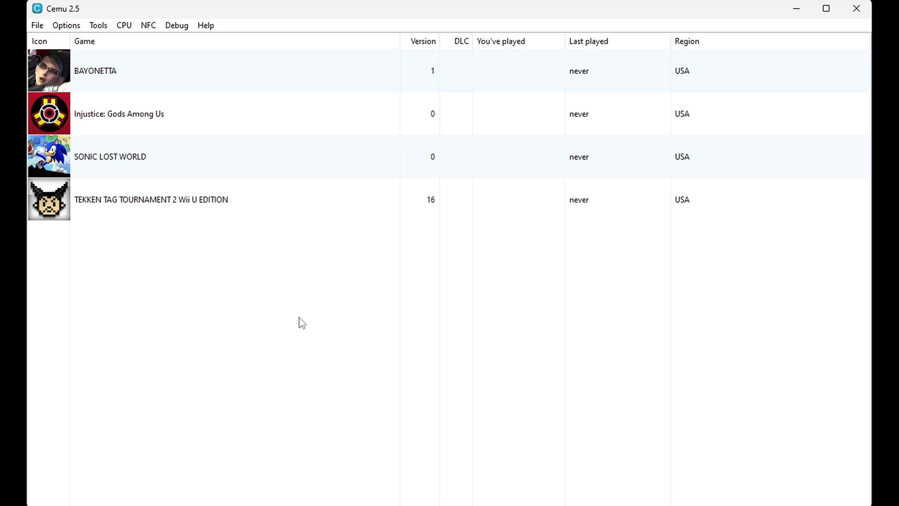
Step: Enable Bayonetta's Resolution graphic pack with the 2560x1440 preset and download the latest community graphic packs
click(98, 70)
right_click(103, 73)
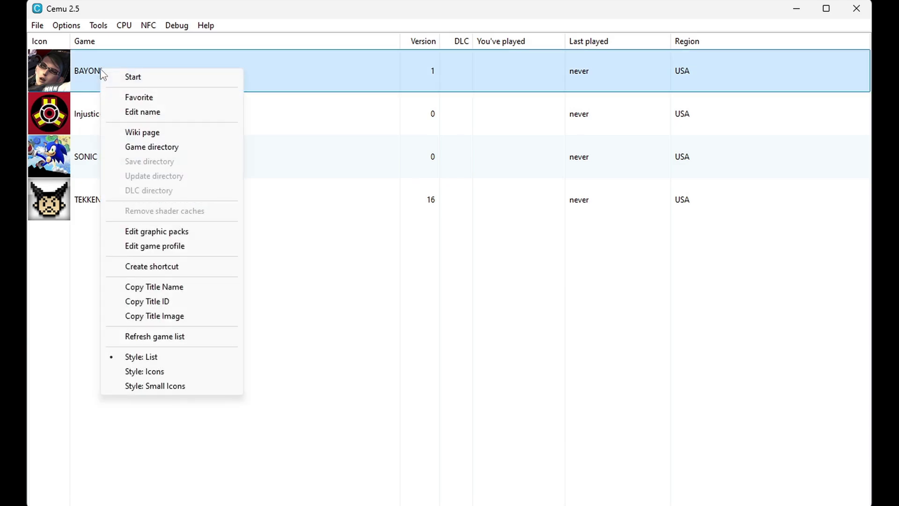
click(197, 234)
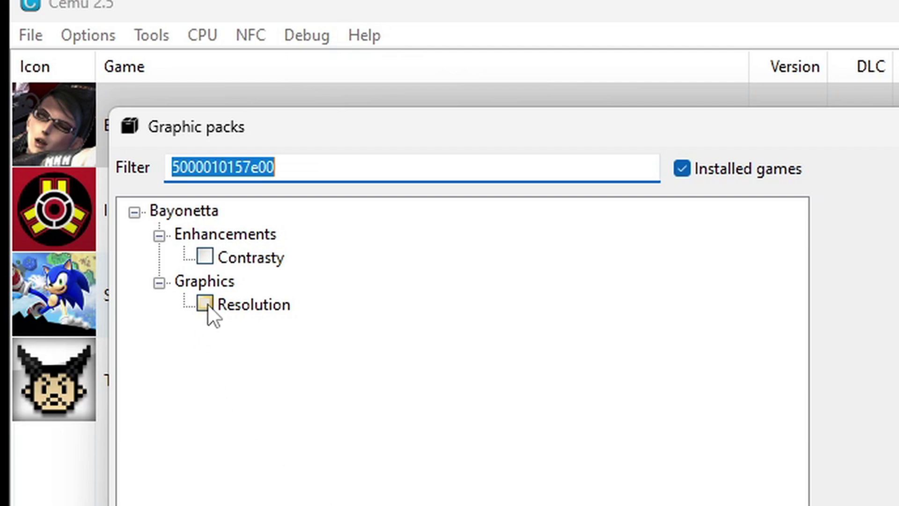
click(202, 303)
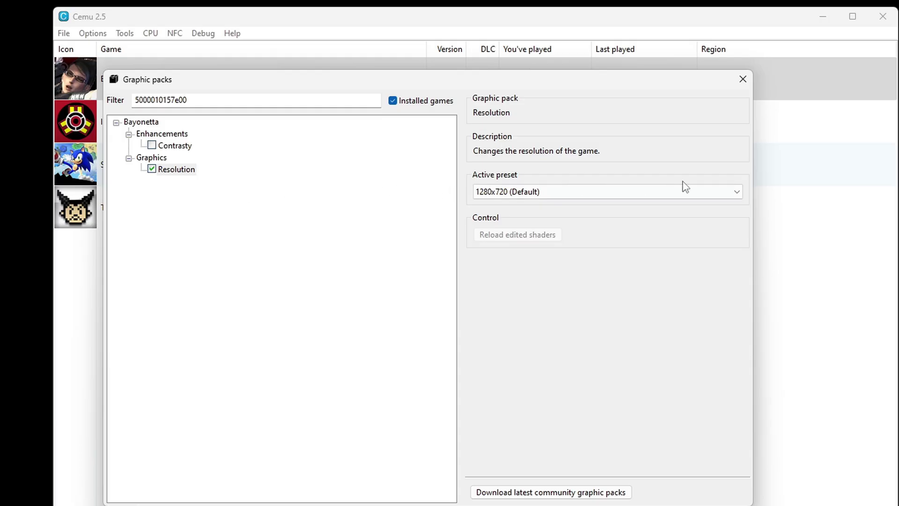
click(737, 193)
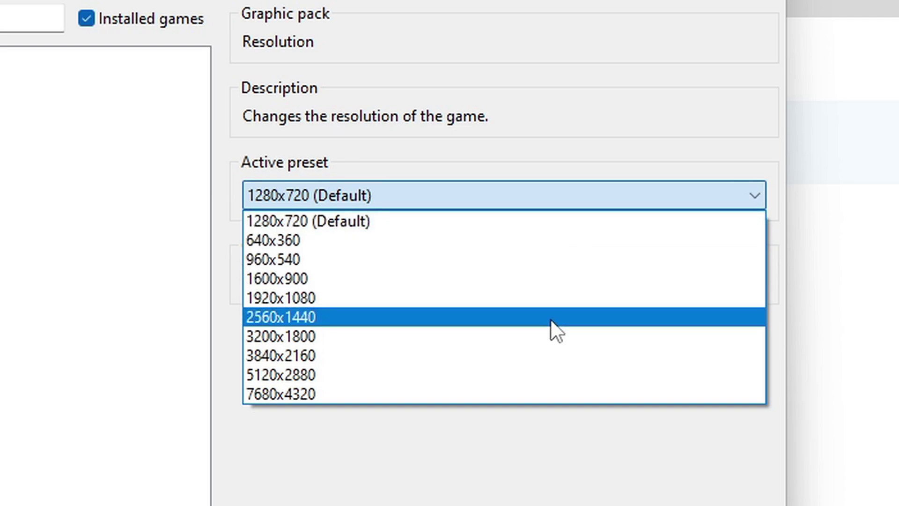
click(552, 322)
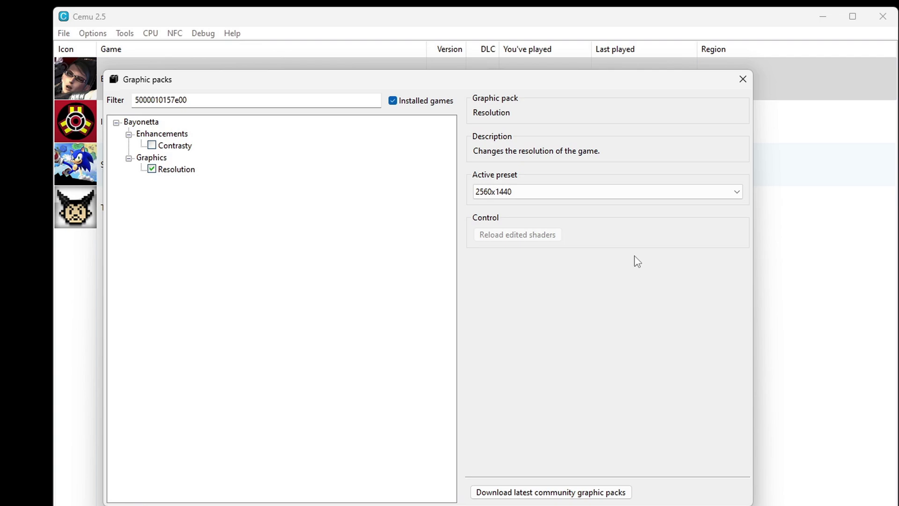
click(616, 497)
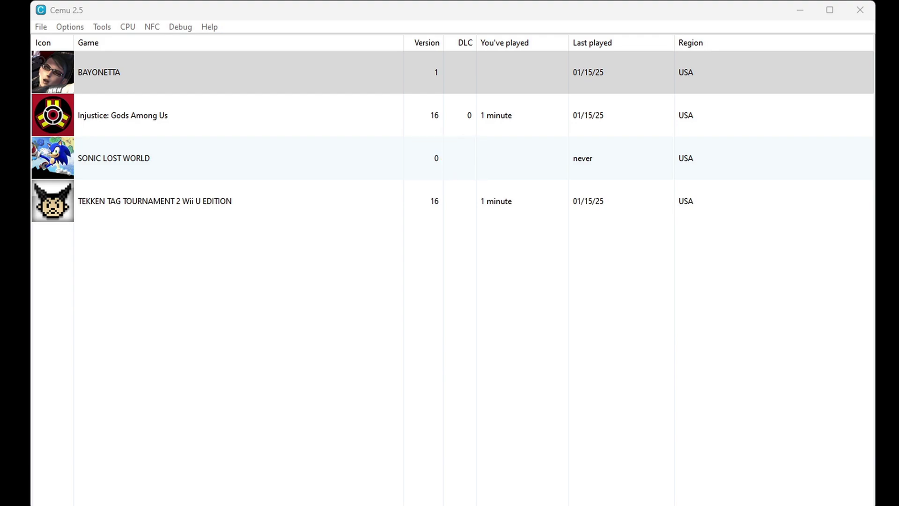
Step: Install the Sonic Lost World DLC from the meta folder inside Sonic DLC on the Desktop
click(41, 27)
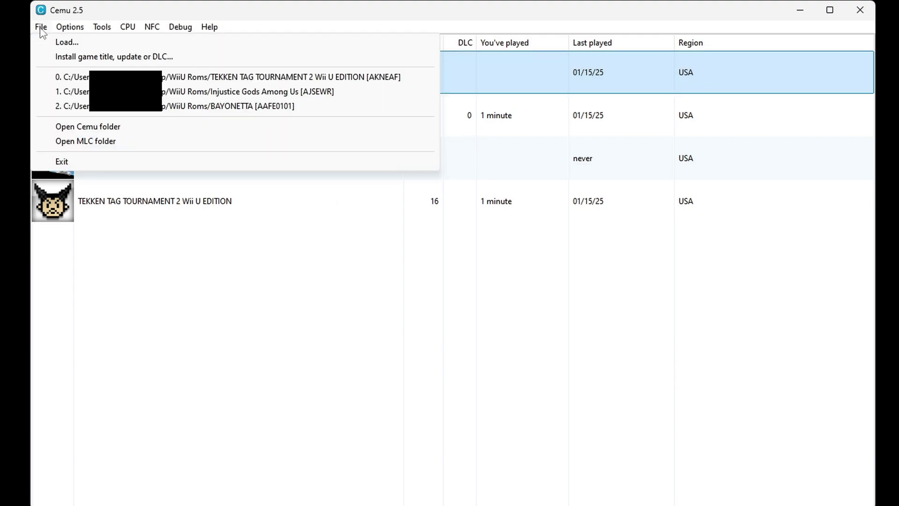
click(67, 57)
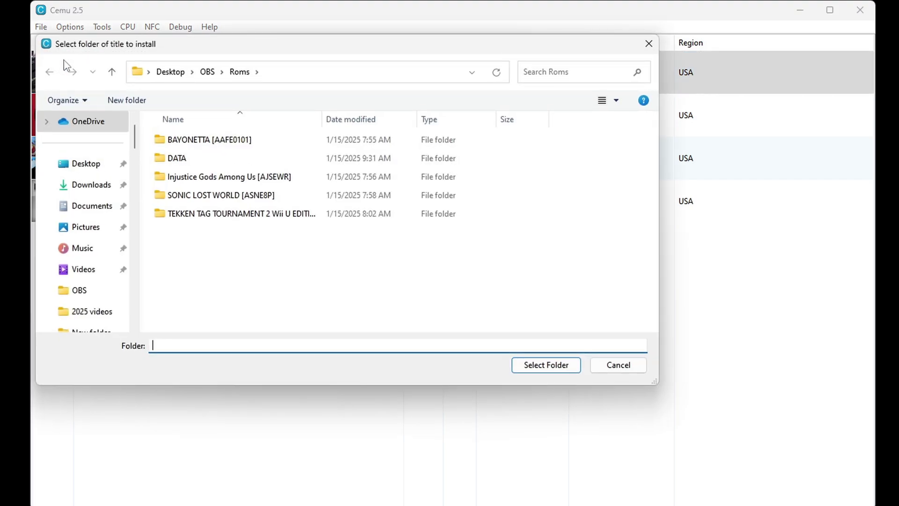
click(87, 165)
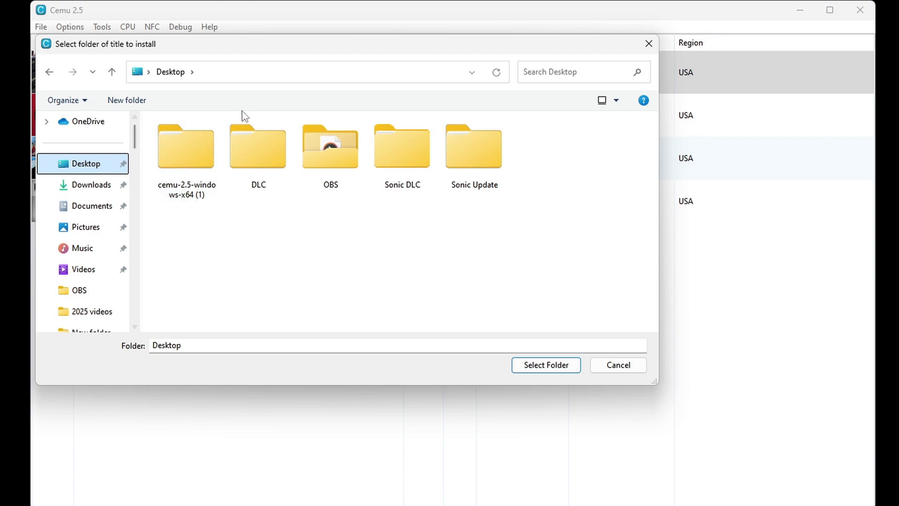
double_click(411, 147)
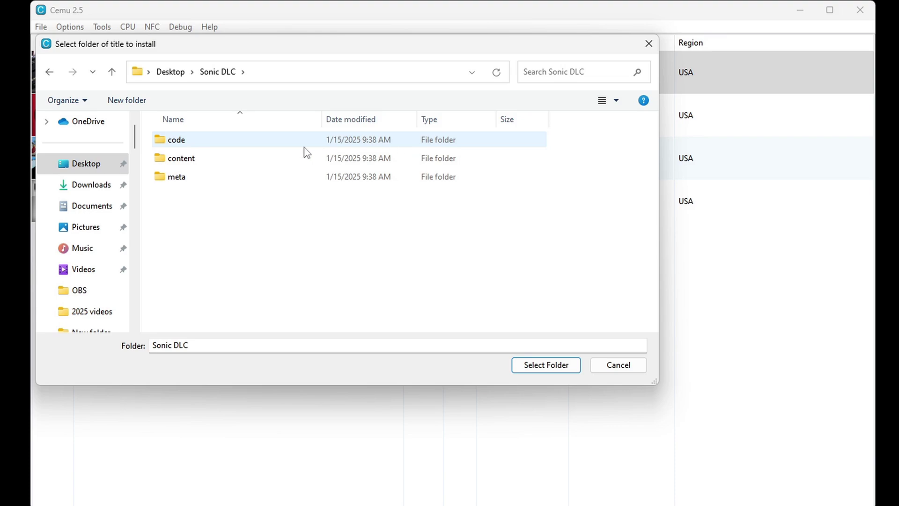
click(216, 181)
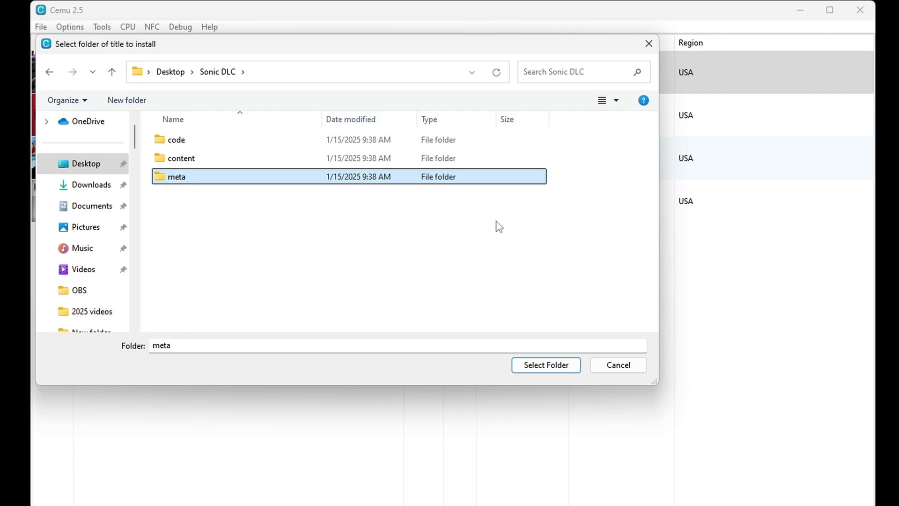
click(561, 367)
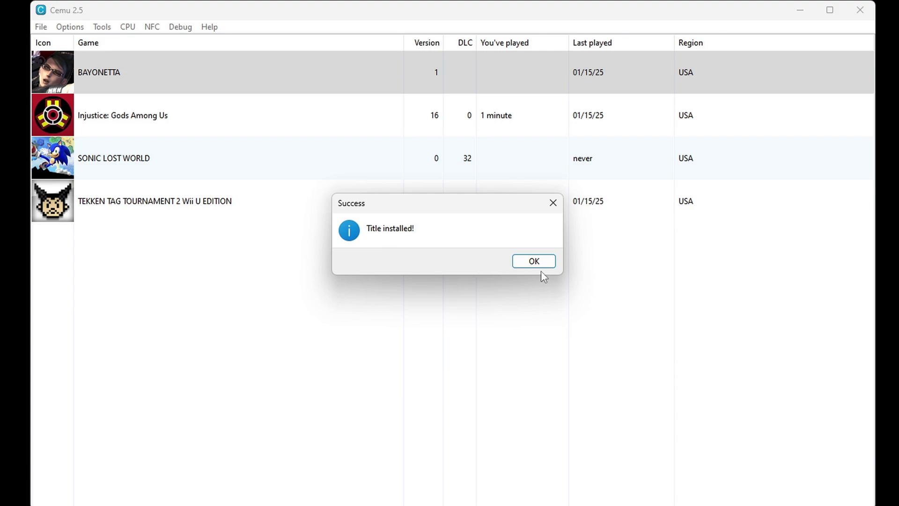
click(545, 263)
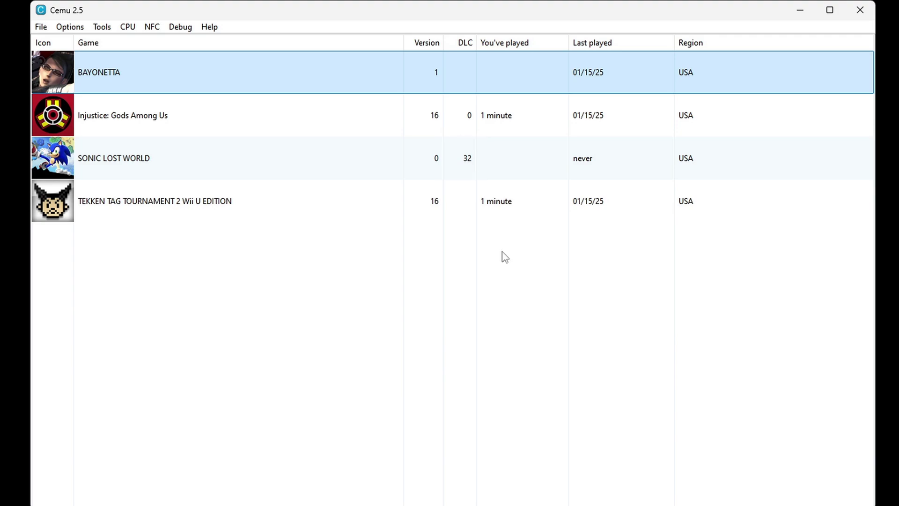
Step: Install the Sonic Lost World update from the meta folder inside Sonic Update on the Desktop
click(42, 29)
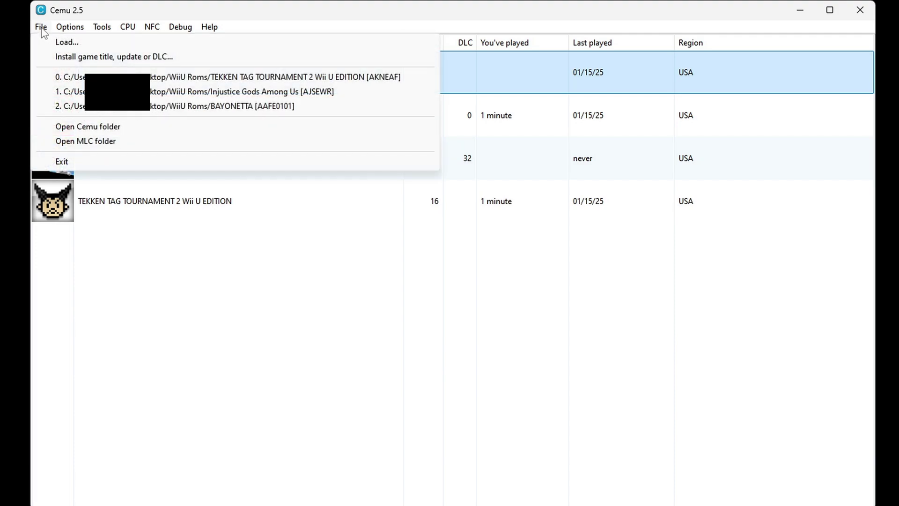
click(161, 57)
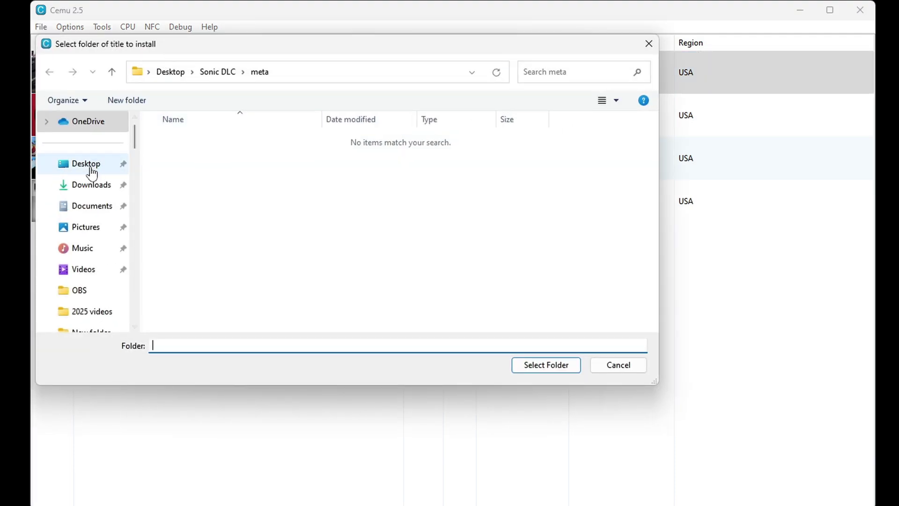
click(92, 173)
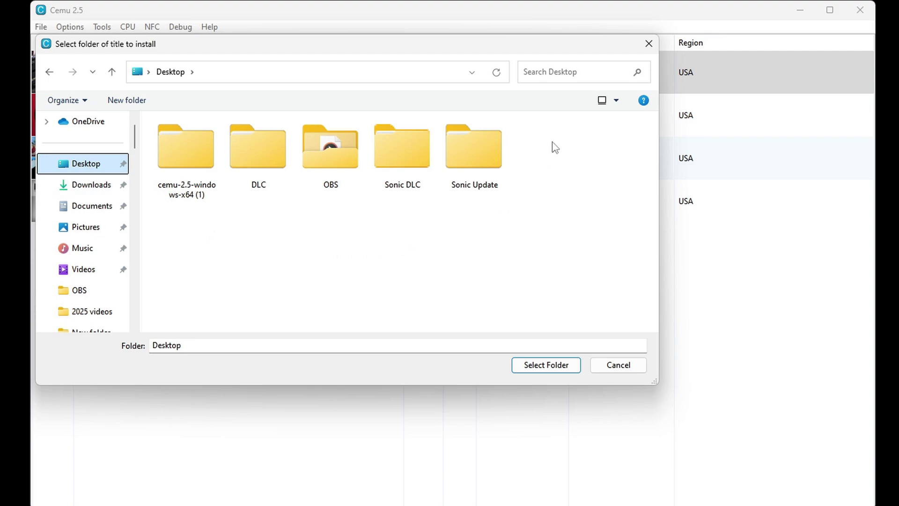
double_click(490, 150)
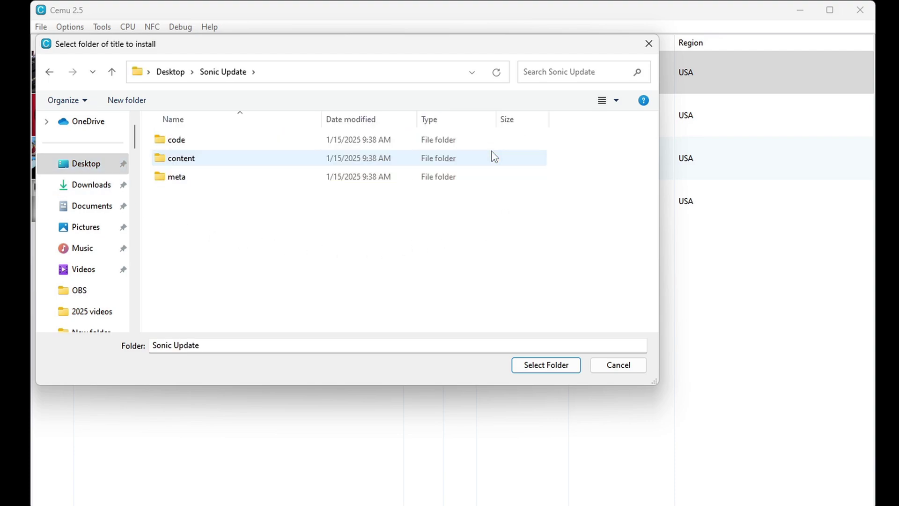
click(177, 181)
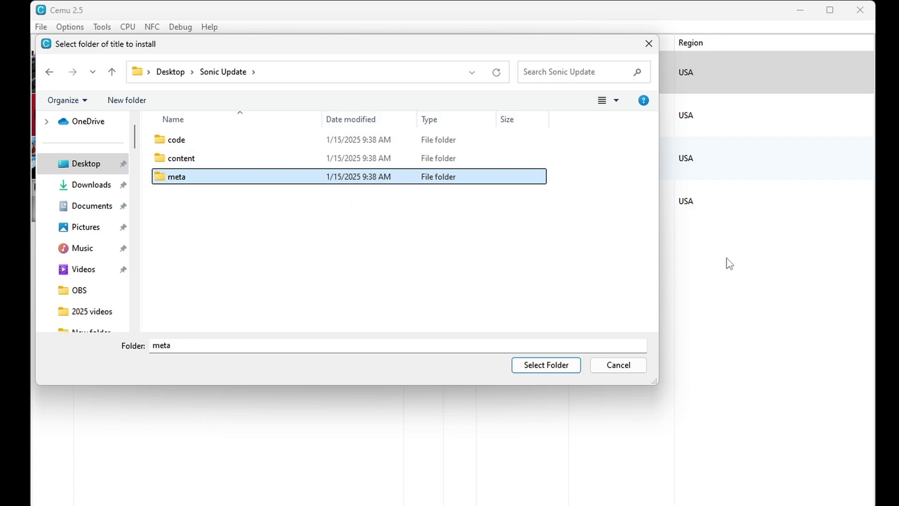
click(564, 371)
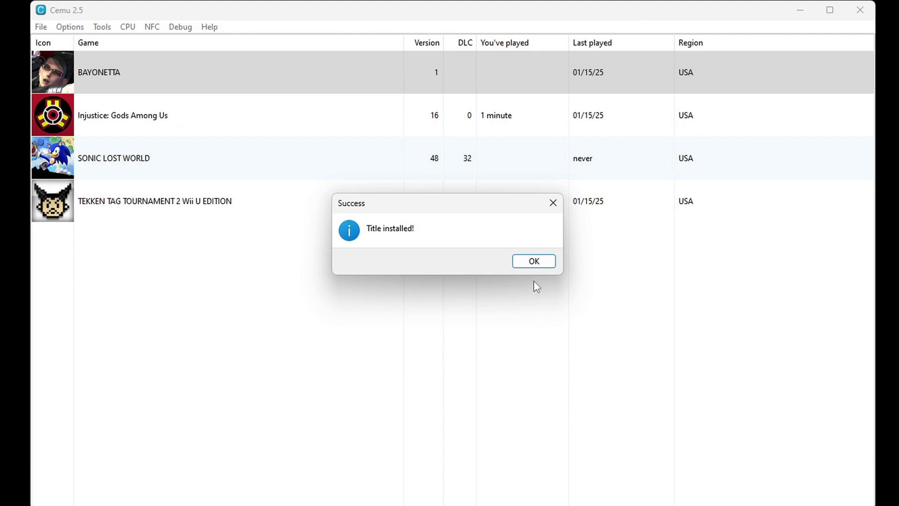
click(533, 261)
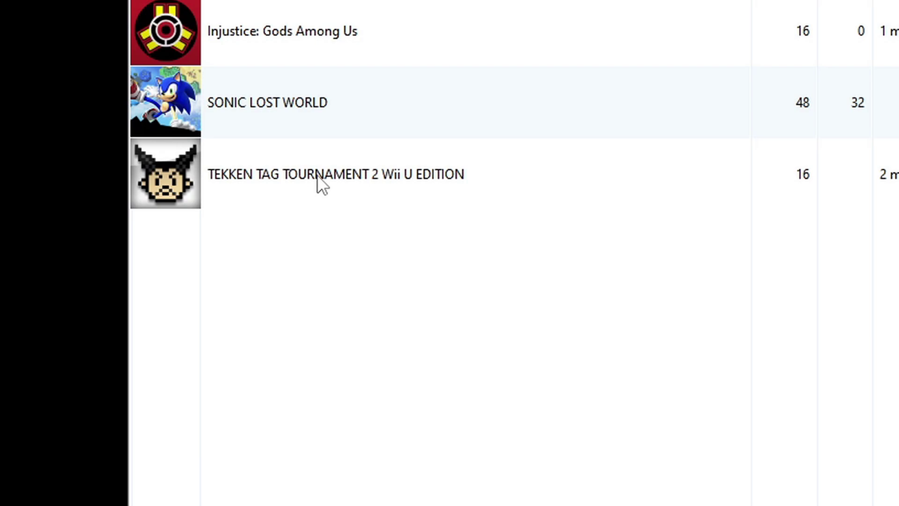
Step: Enable Tekken Tag Tournament 2's Resolution graphic pack with the 2560x1440 preset and close the graphic packs window
right_click(309, 217)
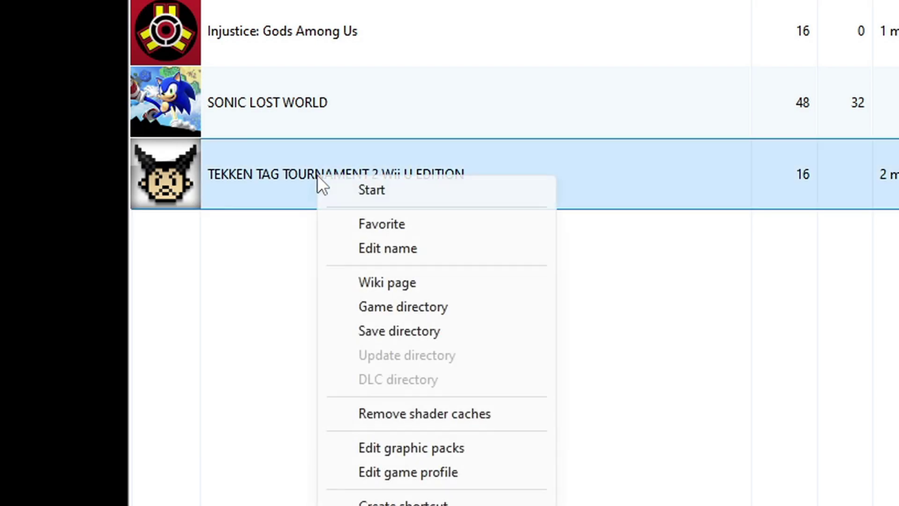
click(454, 449)
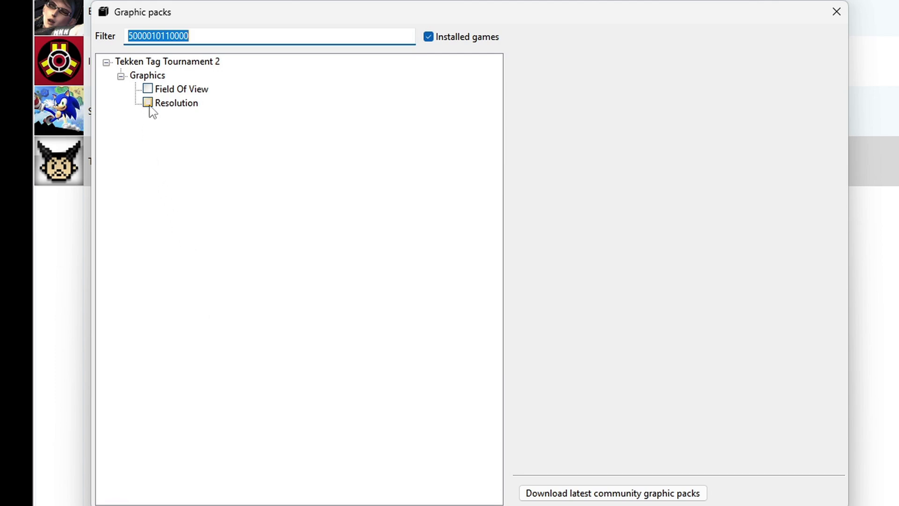
click(148, 103)
click(695, 145)
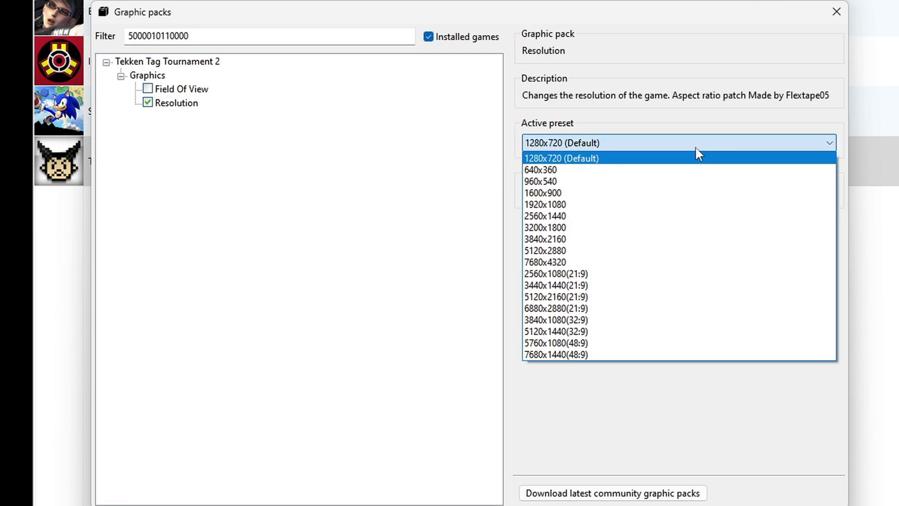
click(570, 217)
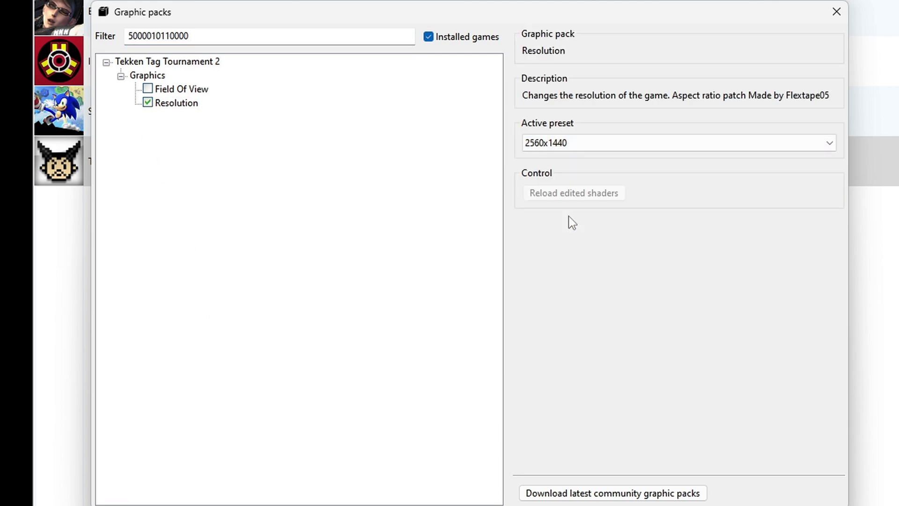
click(837, 13)
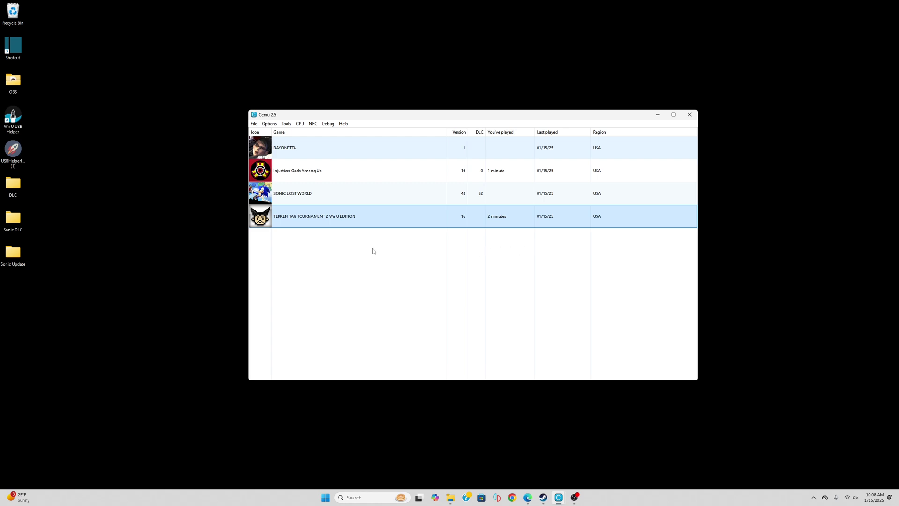